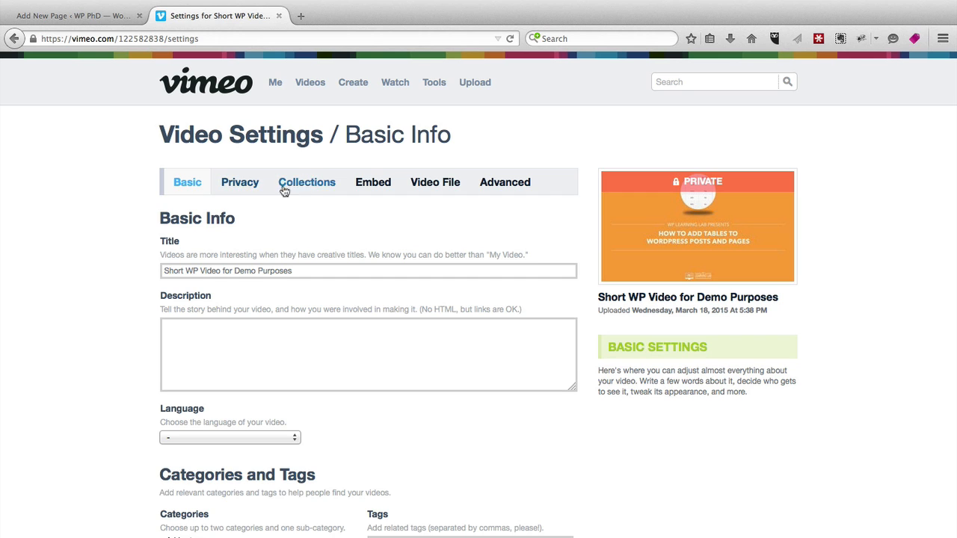
- Open the video's embed settings and set the embed preset to No Preset
{"action": "left_click", "coordinate": [381, 194]}
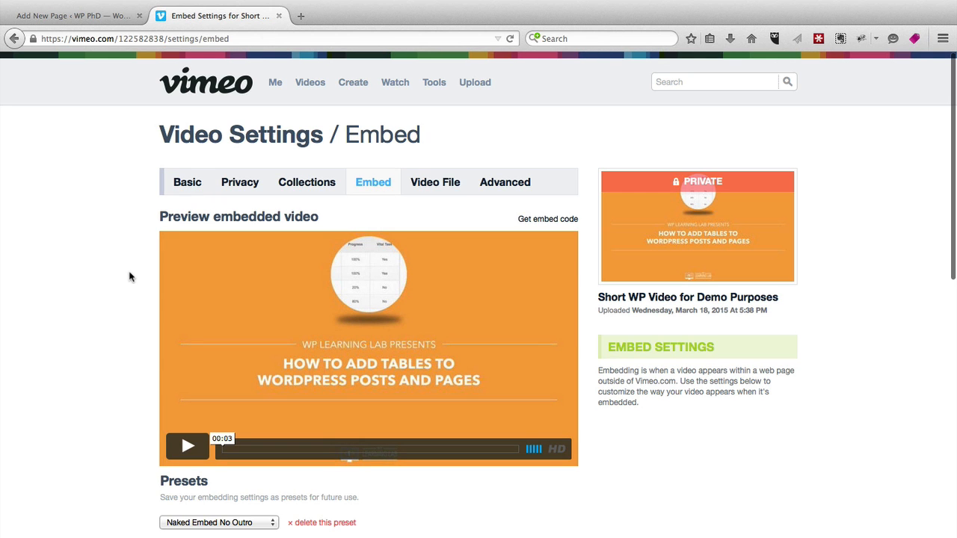
{"action": "scroll", "coordinate": [129, 278], "scroll_direction": "down", "scroll_amount": 1}
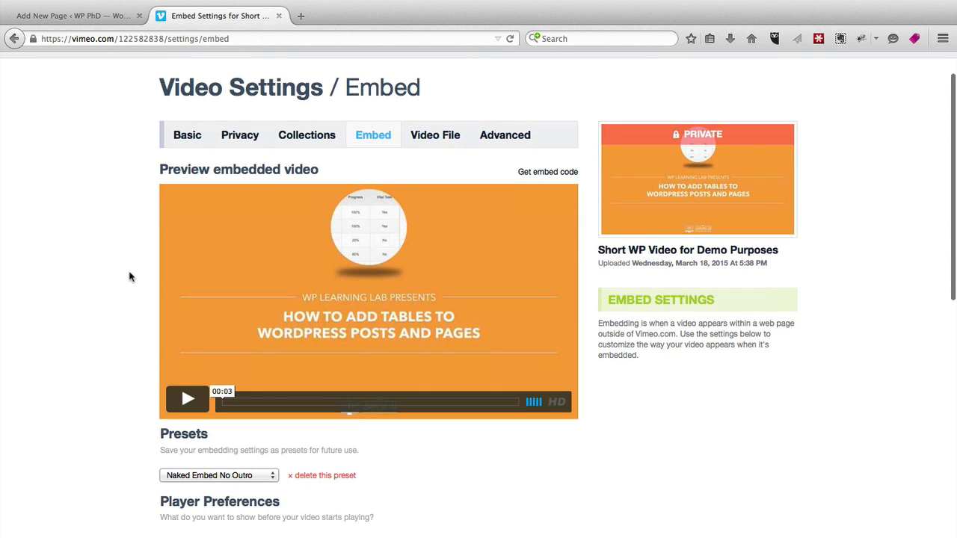
{"action": "scroll", "coordinate": [129, 278], "scroll_direction": "down", "scroll_amount": 1}
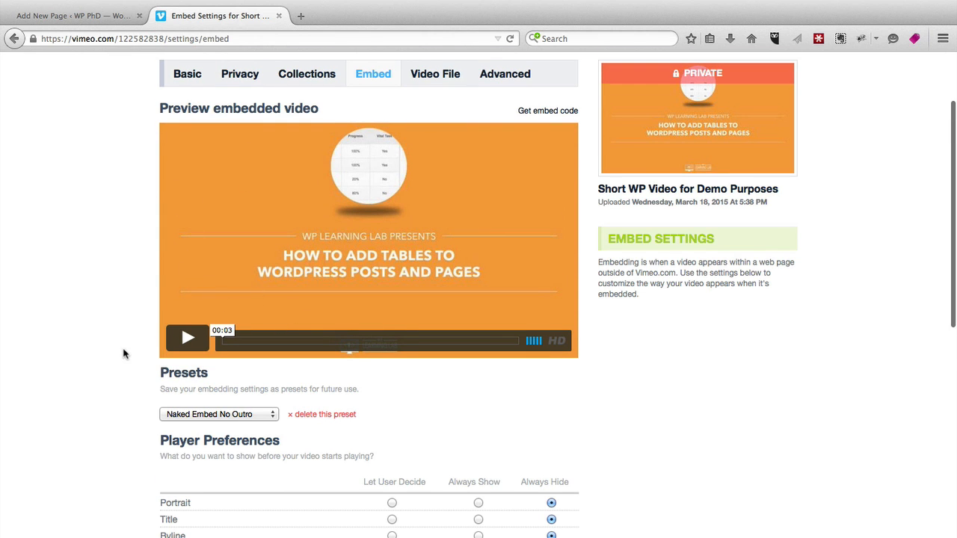
{"action": "scroll", "coordinate": [124, 352], "scroll_direction": "down", "scroll_amount": 1}
{"action": "left_click", "coordinate": [217, 336]}
{"action": "left_click", "coordinate": [202, 345]}
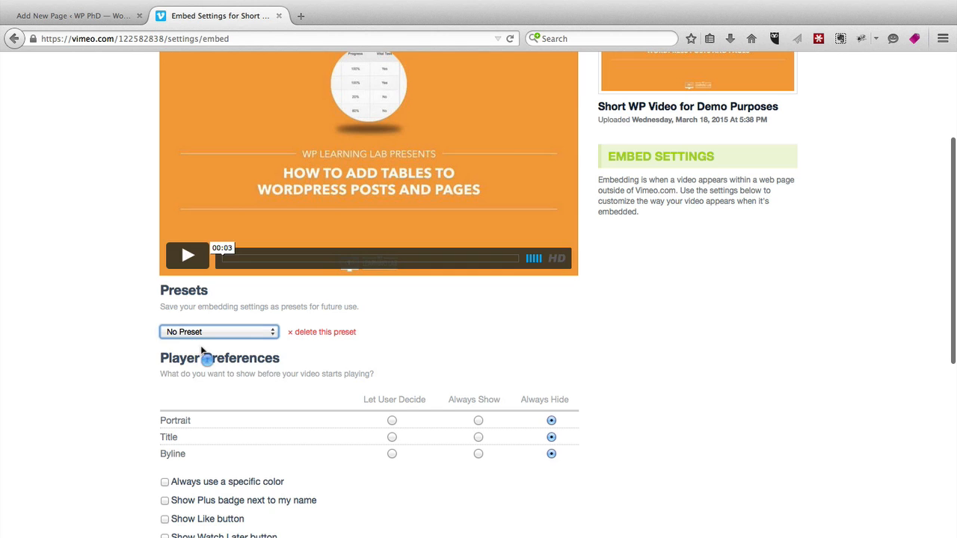
{"action": "scroll", "coordinate": [130, 372], "scroll_direction": "up", "scroll_amount": 1}
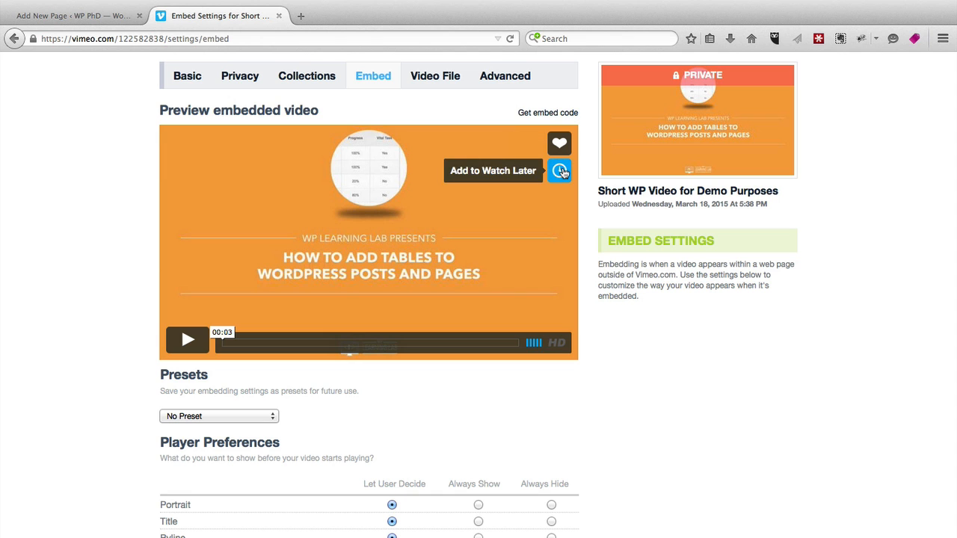
- Set the Portrait, Title and Byline player preferences to Always Hide
{"action": "scroll", "coordinate": [438, 292], "scroll_direction": "down", "scroll_amount": 3}
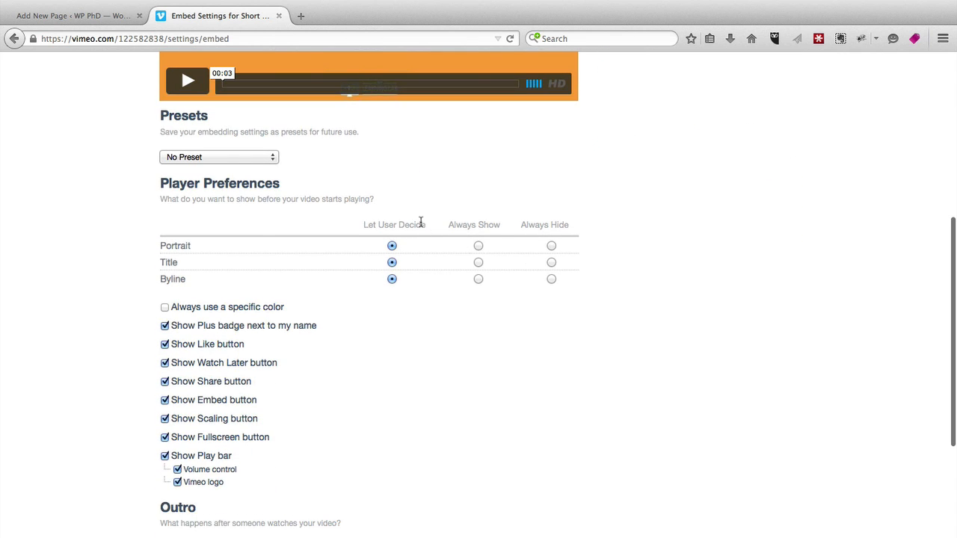
{"action": "scroll", "coordinate": [135, 342], "scroll_direction": "up", "scroll_amount": 3}
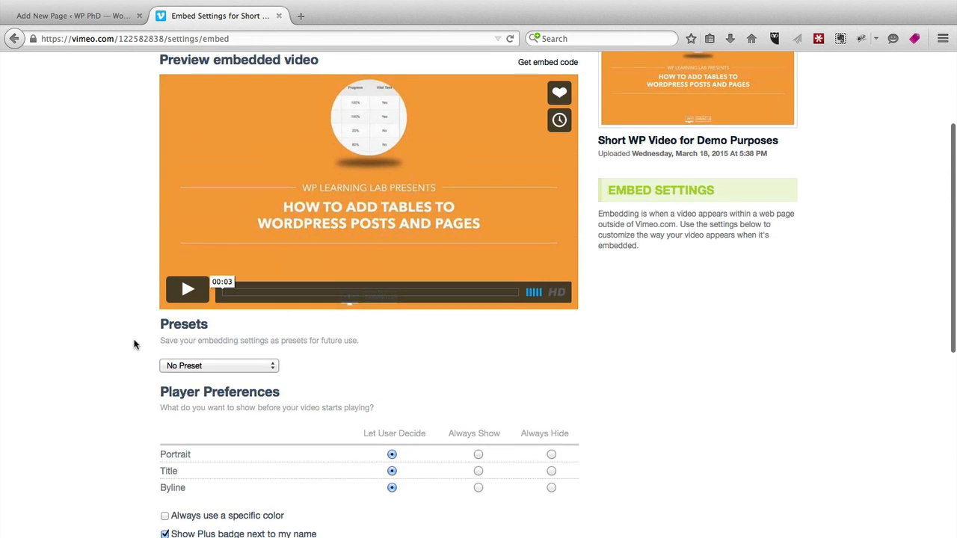
{"action": "scroll", "coordinate": [135, 344], "scroll_direction": "up", "scroll_amount": 1}
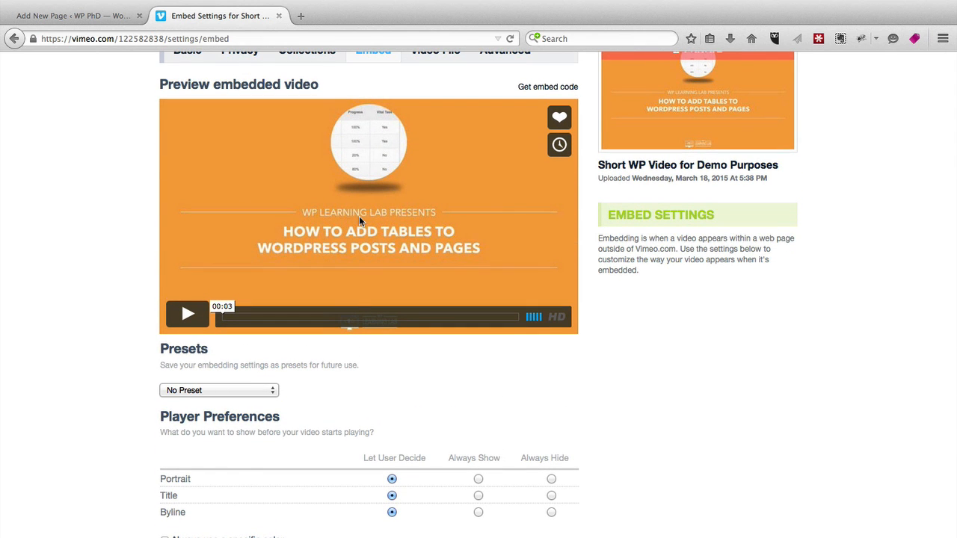
{"action": "scroll", "coordinate": [519, 432], "scroll_direction": "down", "scroll_amount": 1}
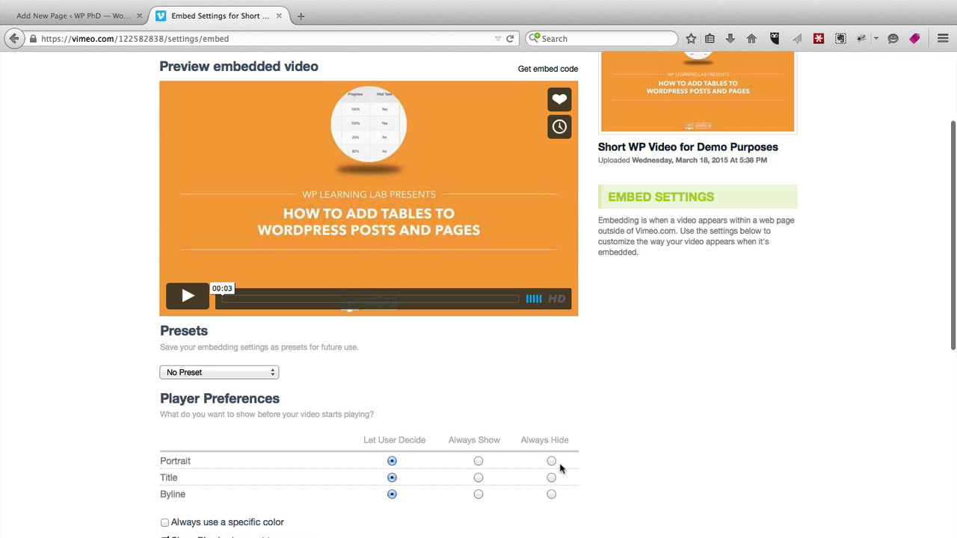
{"action": "left_click", "coordinate": [551, 462]}
{"action": "left_click", "coordinate": [551, 478]}
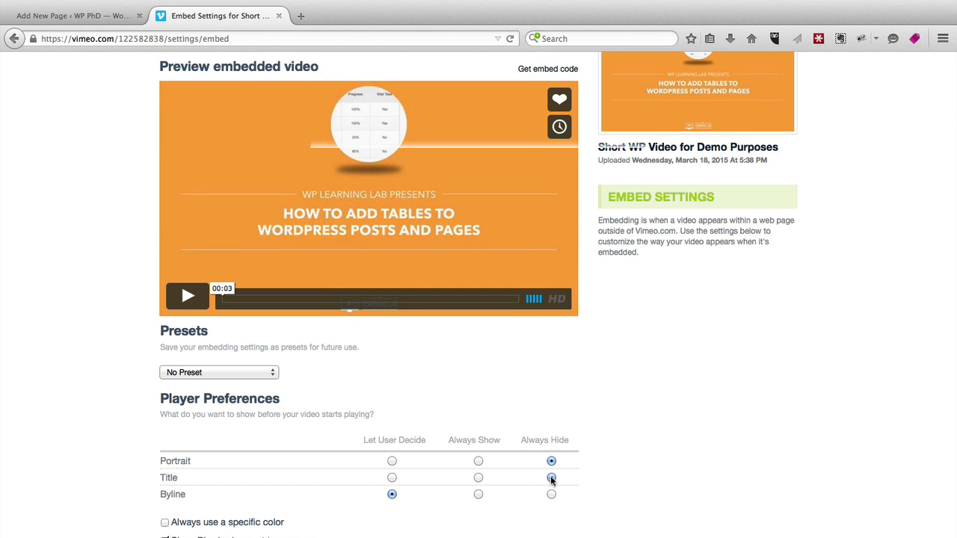
{"action": "left_click", "coordinate": [551, 494]}
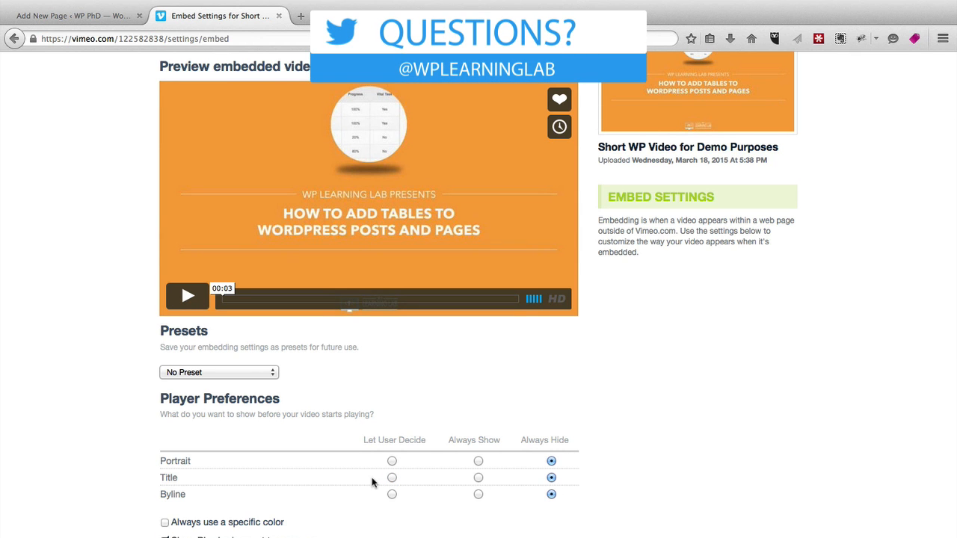
- Disable the Plus badge, the Like, Watch Later, Share, Embed and Scaling buttons, and the Vimeo logo in the embedded player
{"action": "scroll", "coordinate": [371, 477], "scroll_direction": "down", "scroll_amount": 5}
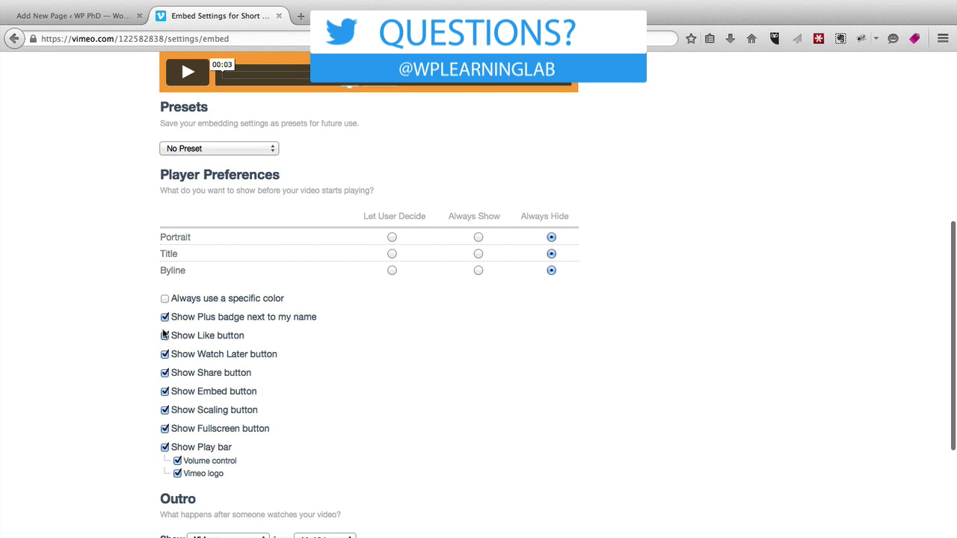
{"action": "left_click", "coordinate": [165, 317]}
{"action": "left_click", "coordinate": [165, 336]}
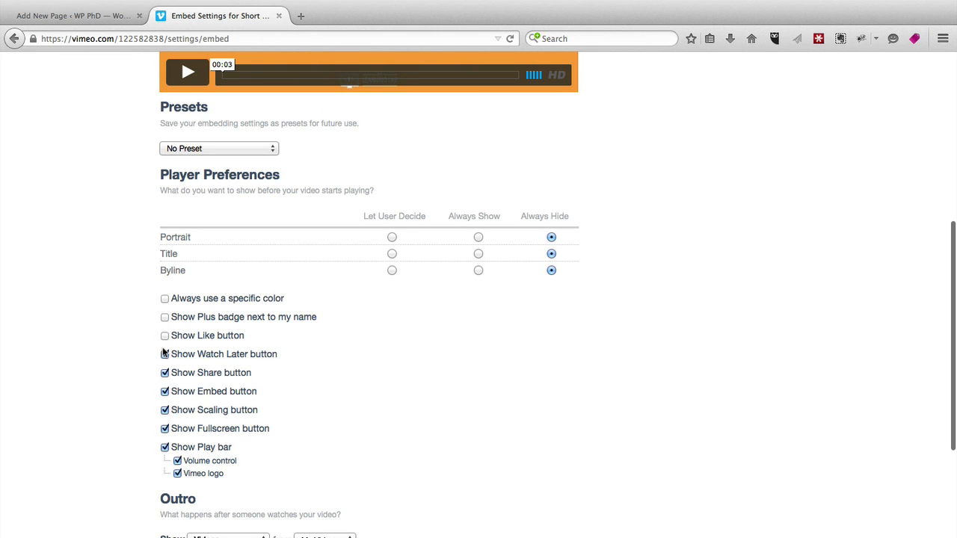
{"action": "left_click", "coordinate": [164, 354]}
{"action": "left_click", "coordinate": [164, 373]}
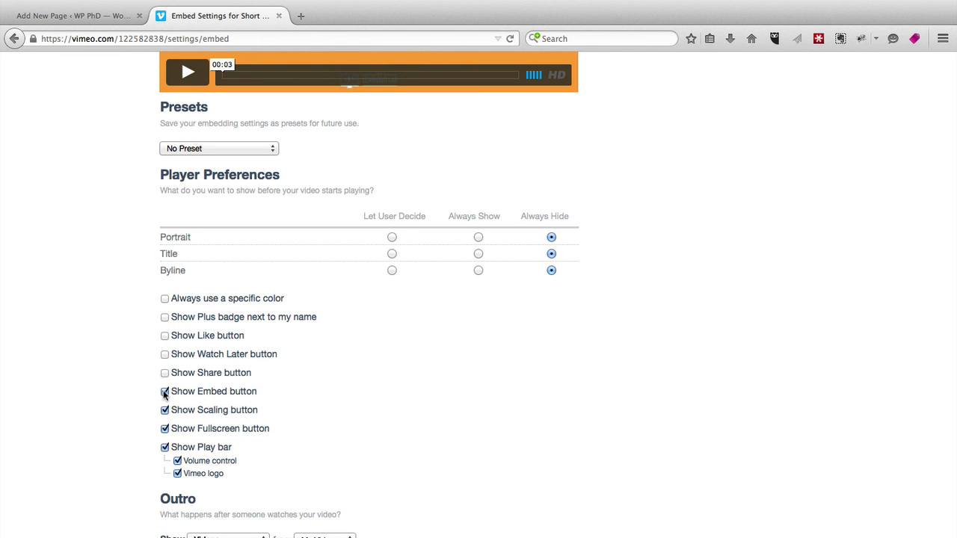
{"action": "left_click", "coordinate": [165, 391]}
{"action": "left_click", "coordinate": [164, 409]}
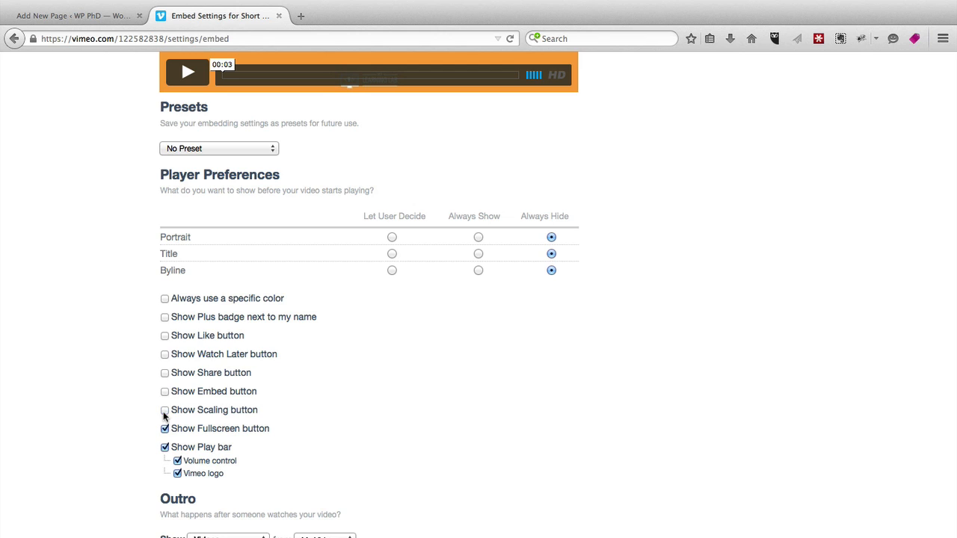
{"action": "left_click", "coordinate": [177, 474]}
- Set the video's outro to show Nothing and save the embed settings
{"action": "scroll", "coordinate": [119, 419], "scroll_direction": "down", "scroll_amount": 3}
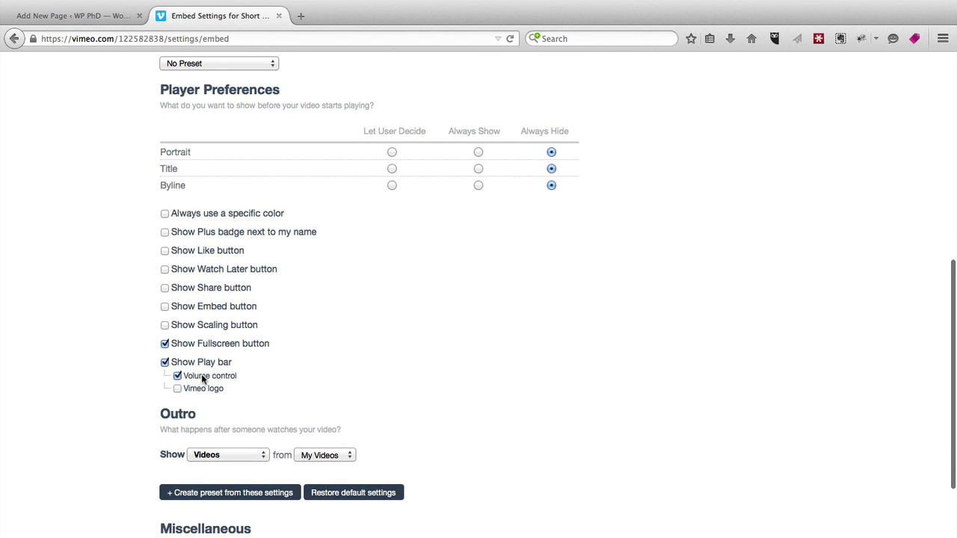
{"action": "scroll", "coordinate": [150, 429], "scroll_direction": "down", "scroll_amount": 4}
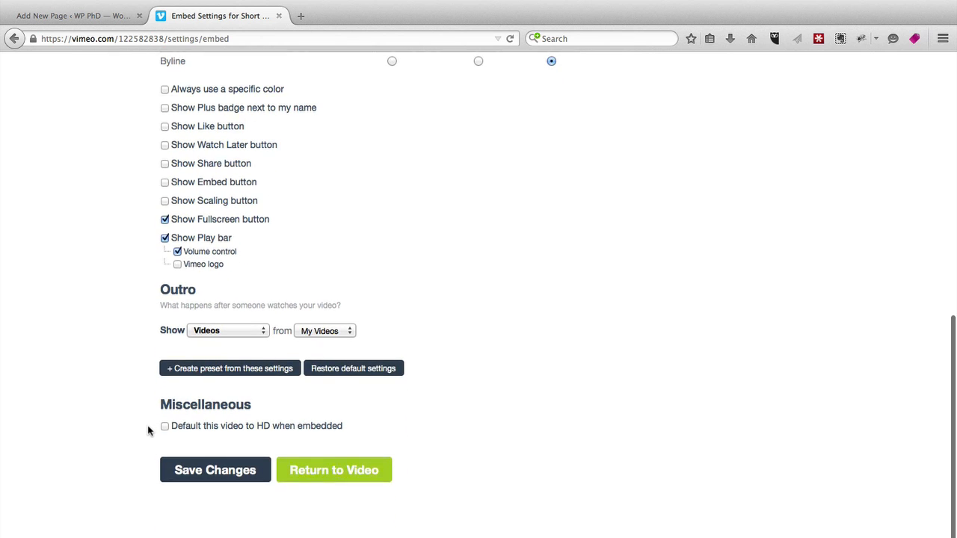
{"action": "left_click", "coordinate": [243, 329]}
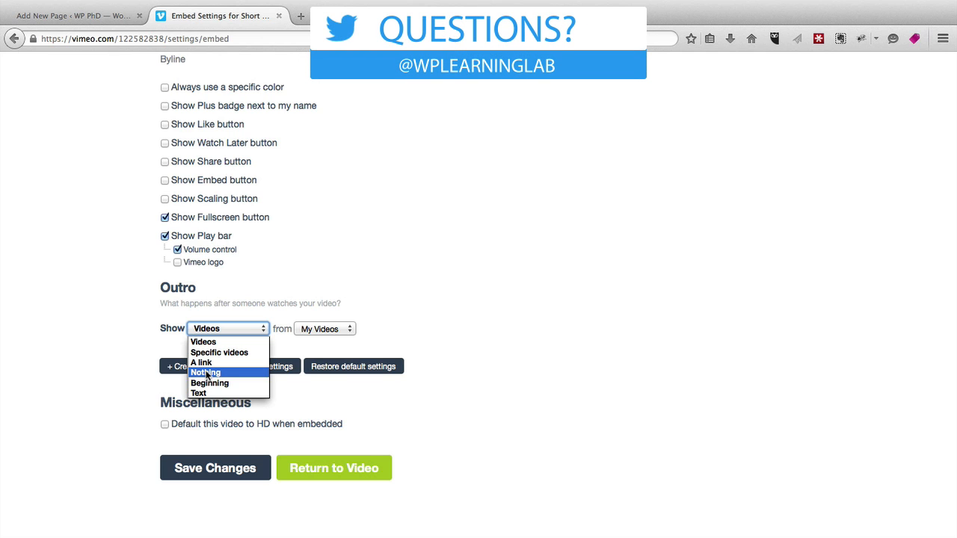
{"action": "left_click", "coordinate": [208, 374]}
{"action": "scroll", "coordinate": [150, 449], "scroll_direction": "down", "scroll_amount": 2}
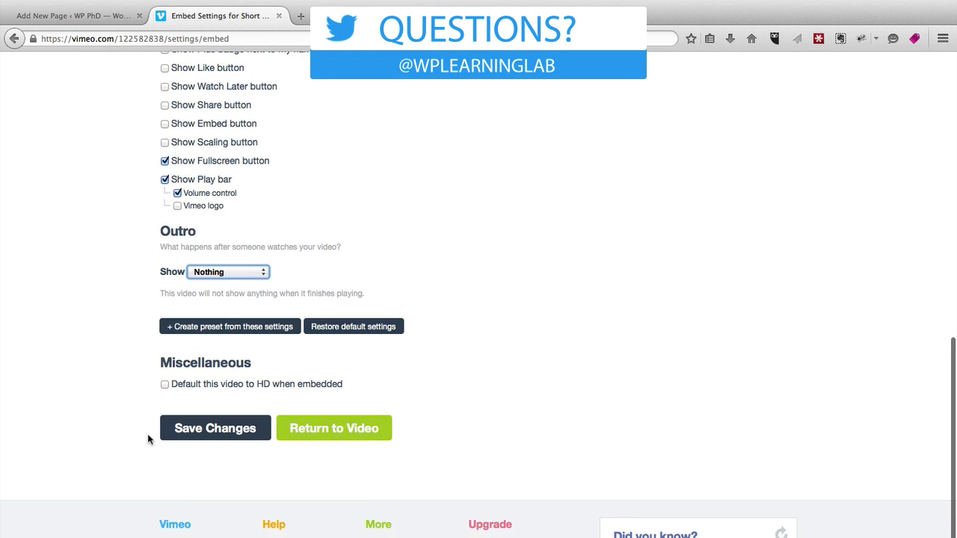
{"action": "left_click", "coordinate": [249, 439]}
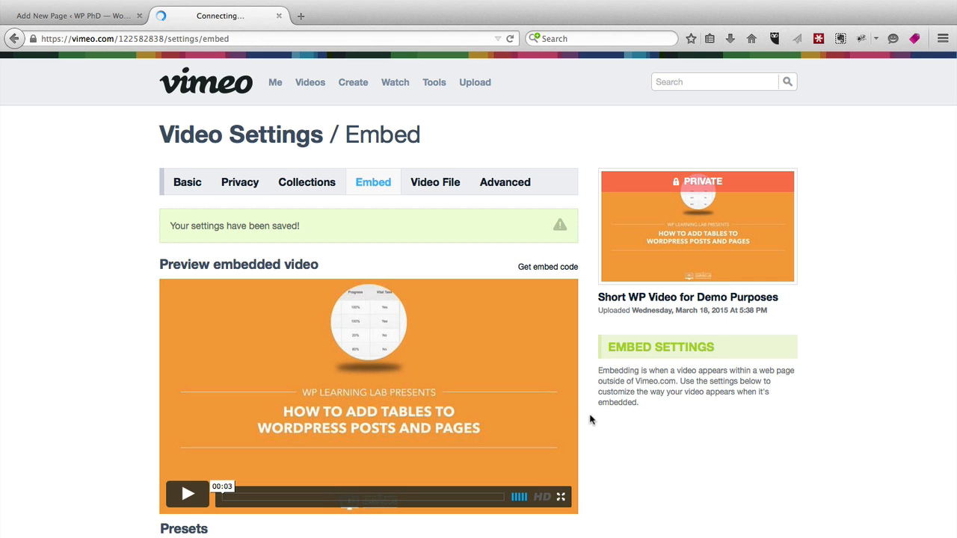
- Copy the video's iframe embed code and paste it into the text content of the WordPress page "Vimeo video Embed"
{"action": "scroll", "coordinate": [605, 423], "scroll_direction": "down", "scroll_amount": 2}
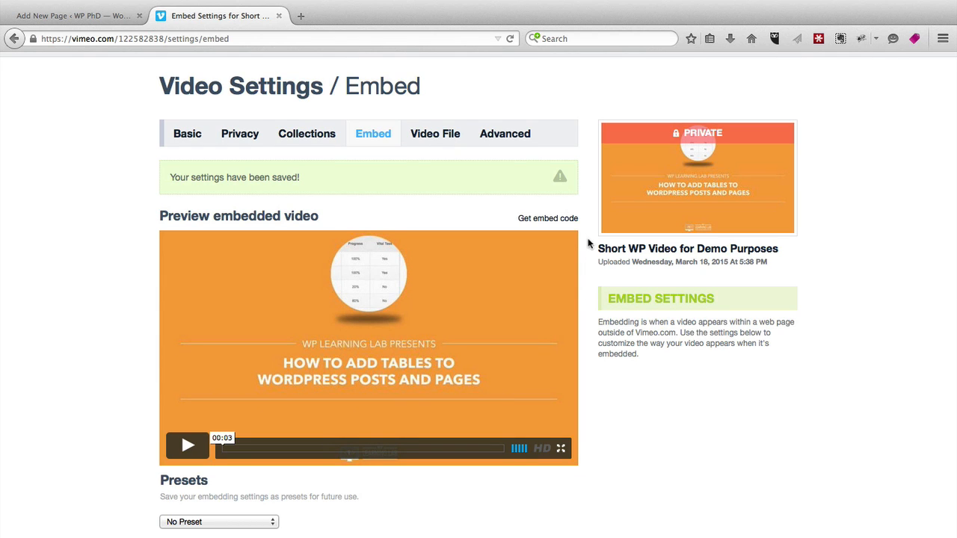
{"action": "left_click", "coordinate": [534, 223]}
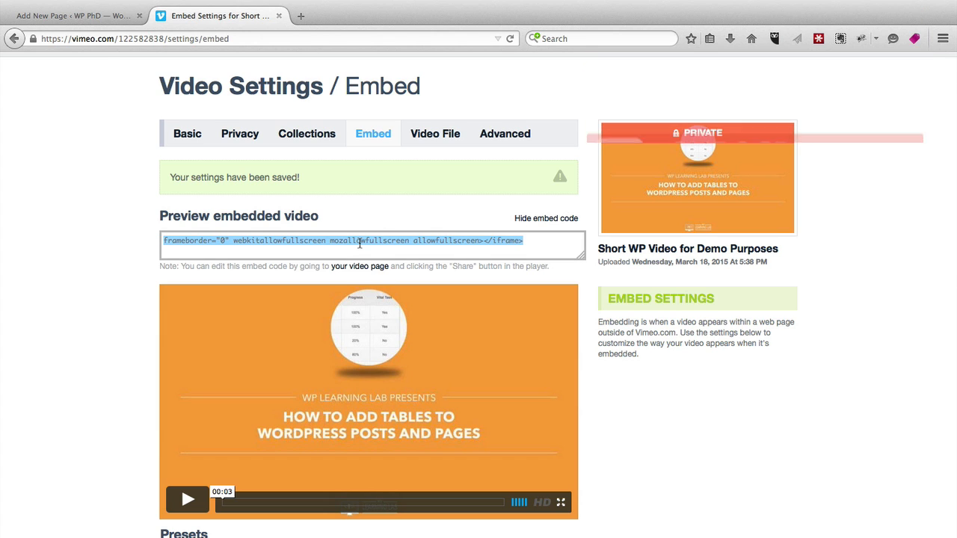
{"action": "left_click", "coordinate": [132, 16]}
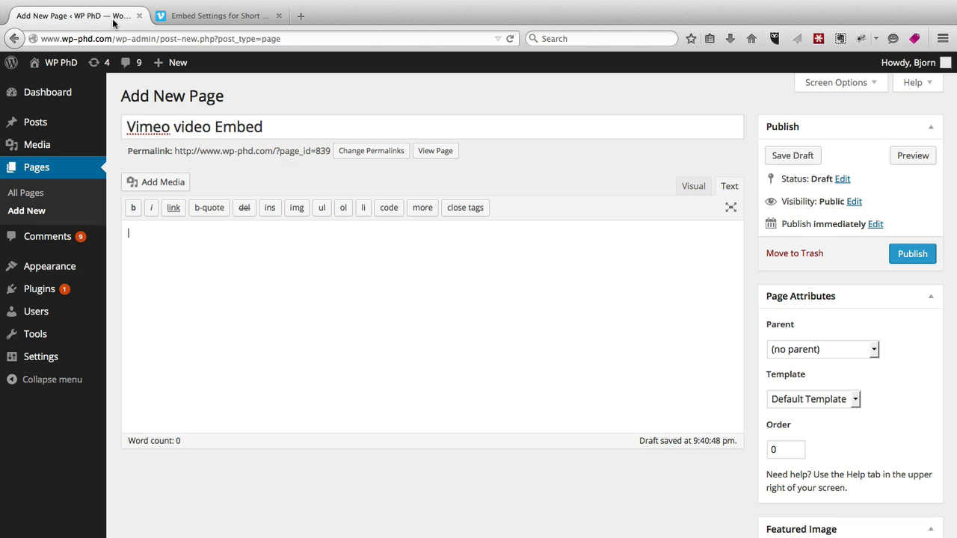
{"action": "left_click", "coordinate": [167, 240]}
{"action": "type", "text": "<iframe src=\"https://player.vimeo.com/video/122582838\" width=\"500\" height=\"281\" frameborder=\"0\" webkitallowfullscreen mozallowfullscreen allowfullscreen></iframe>"}
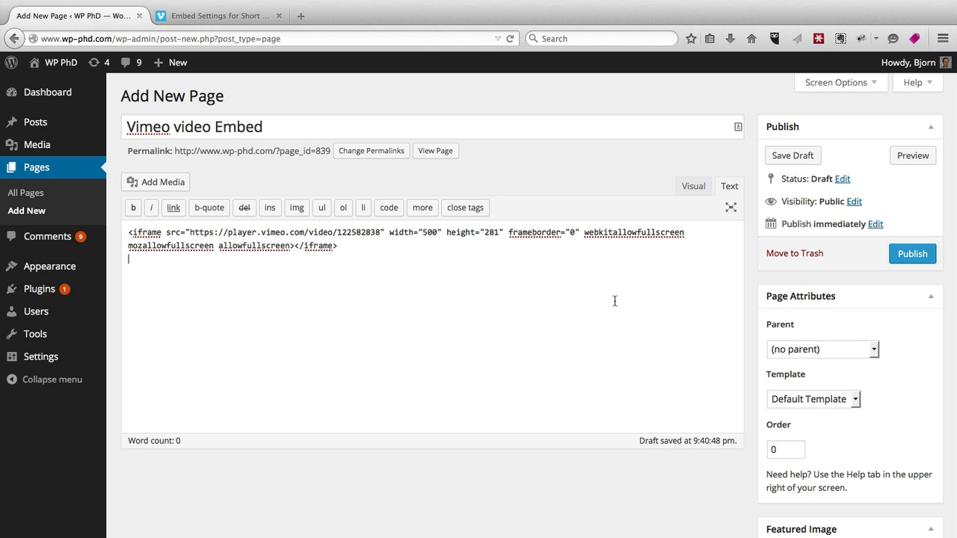
- Publish the WordPress page and open it in a separate tab to check the embedded video
{"action": "left_click", "coordinate": [911, 255]}
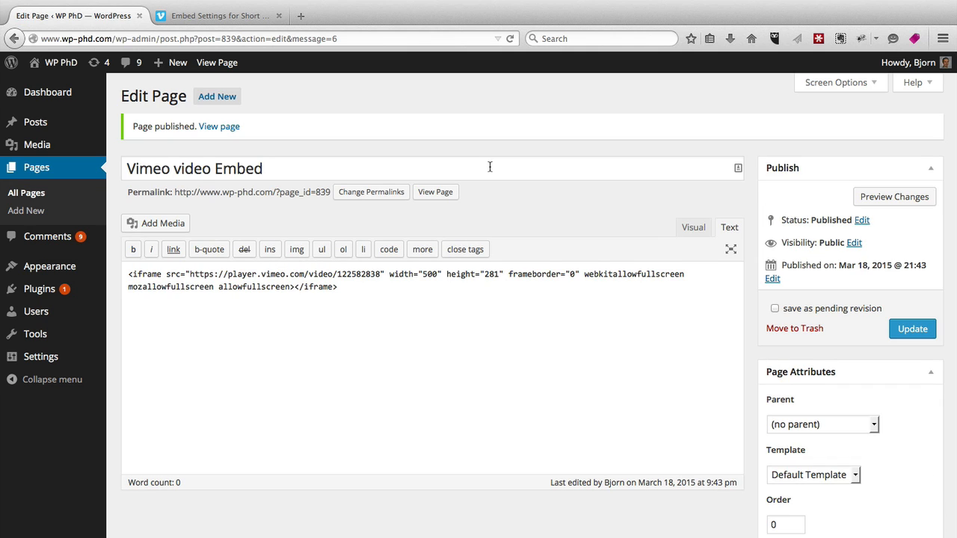
{"action": "left_click", "coordinate": [430, 193], "text": "super"}
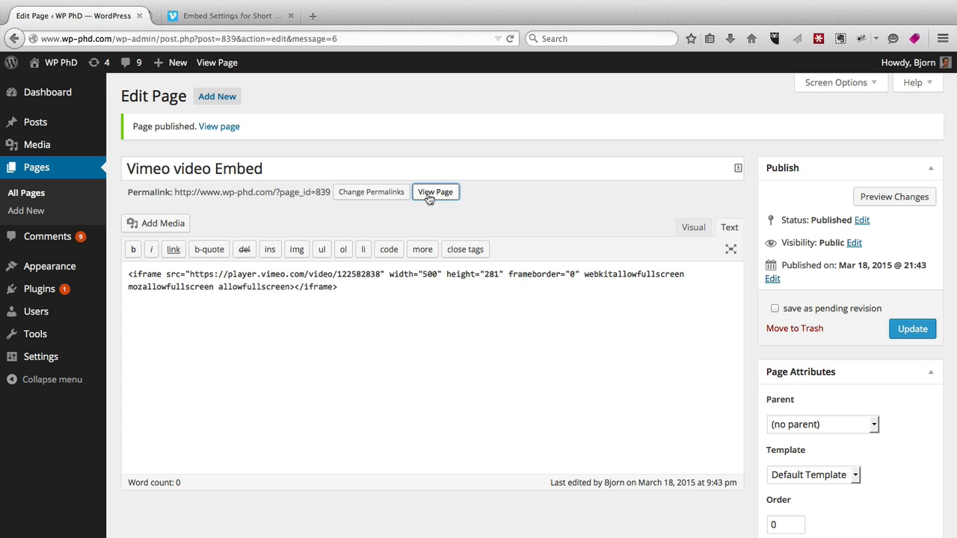
{"action": "left_click", "coordinate": [220, 17]}
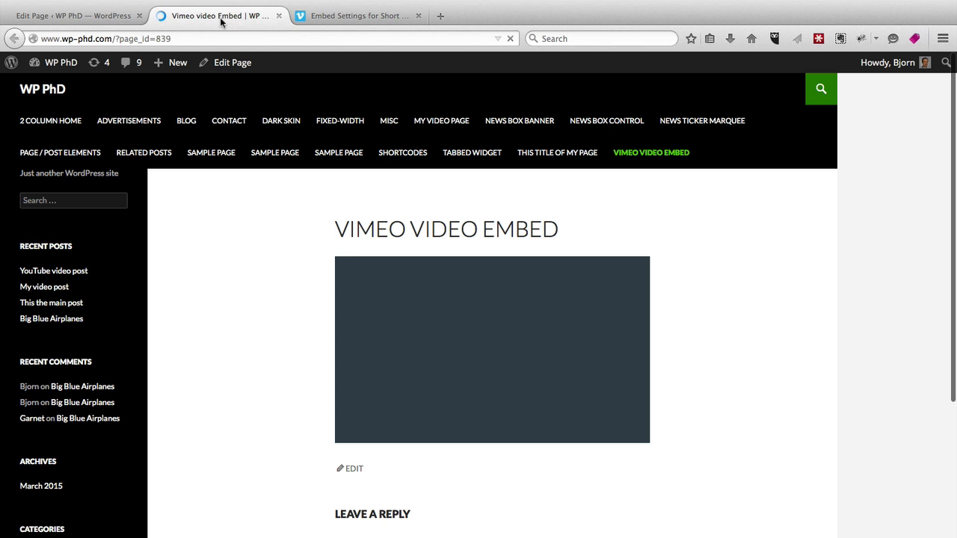
{"action": "scroll", "coordinate": [249, 299], "scroll_direction": "down", "scroll_amount": 2}
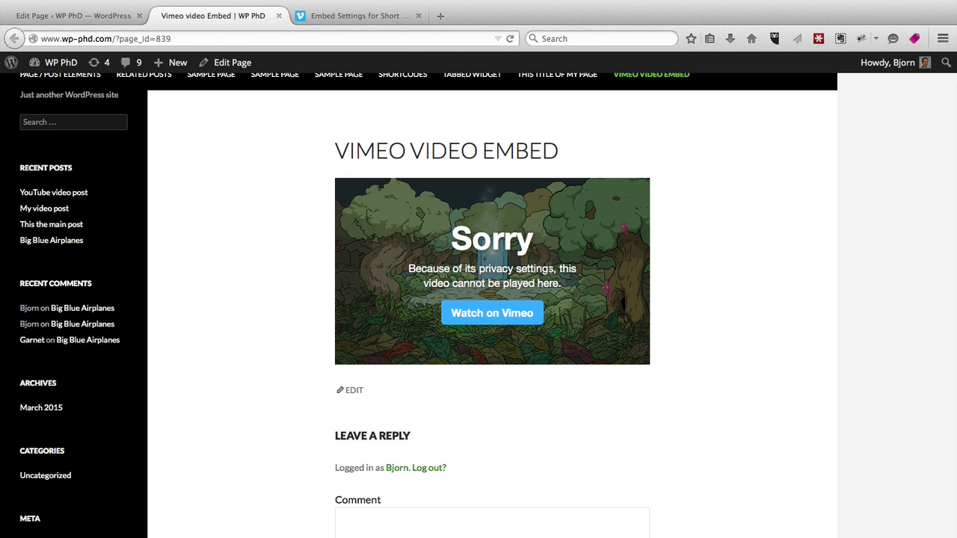
{"action": "left_click", "coordinate": [354, 18]}
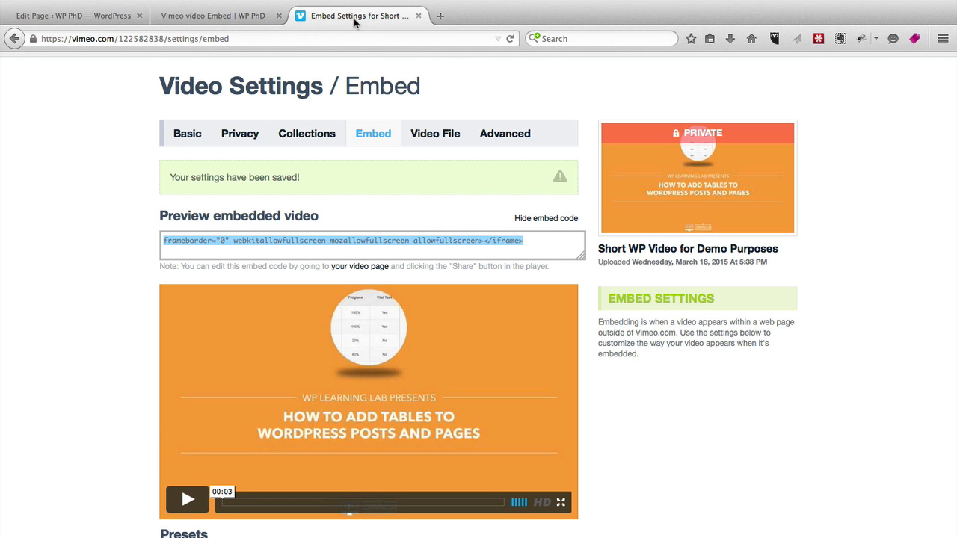
{"action": "left_click", "coordinate": [243, 138]}
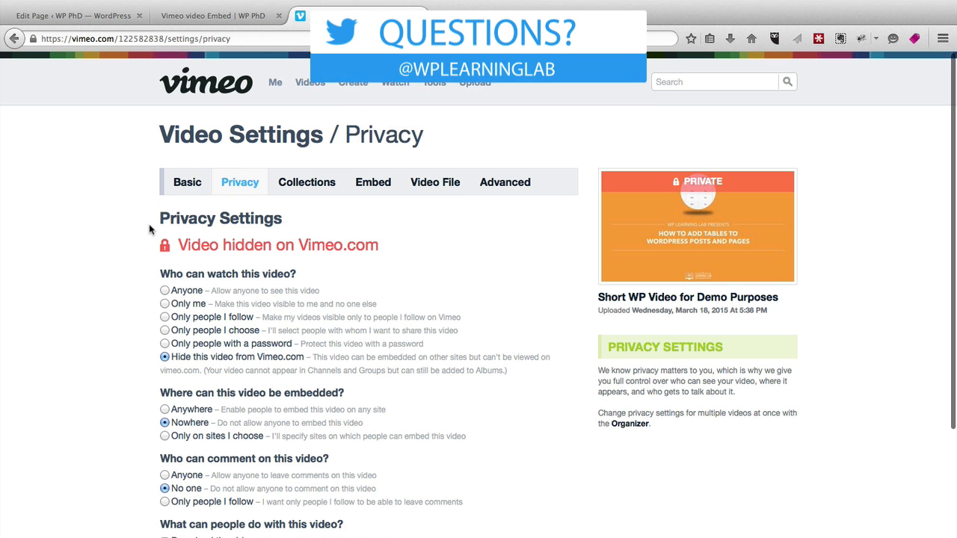
{"action": "scroll", "coordinate": [149, 228], "scroll_direction": "down", "scroll_amount": 2}
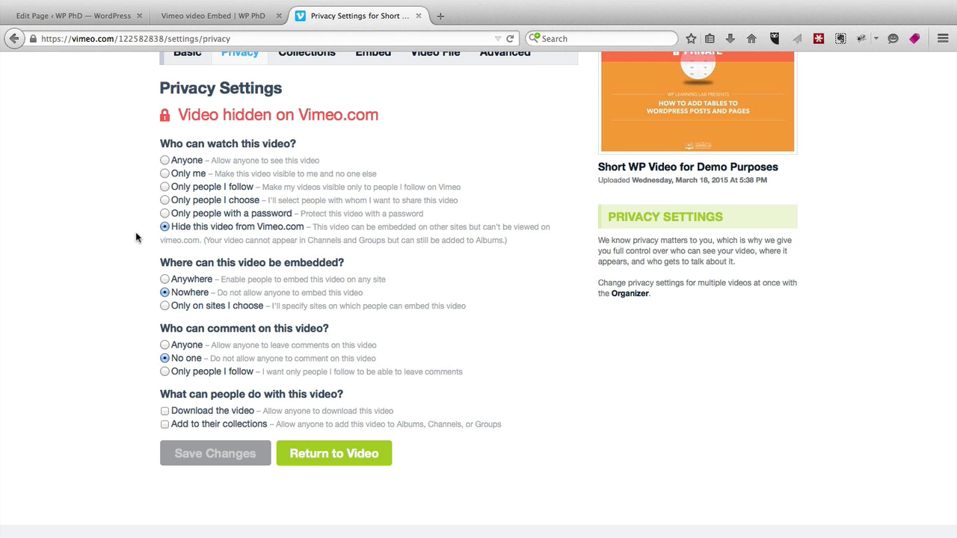
{"action": "scroll", "coordinate": [136, 238], "scroll_direction": "down", "scroll_amount": 1}
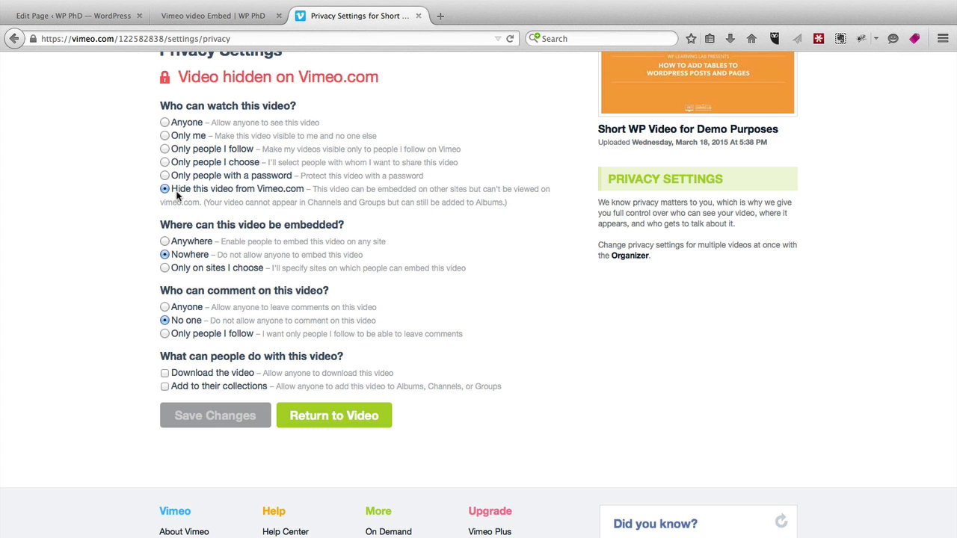
{"action": "scroll", "coordinate": [177, 196], "scroll_direction": "down", "scroll_amount": 2}
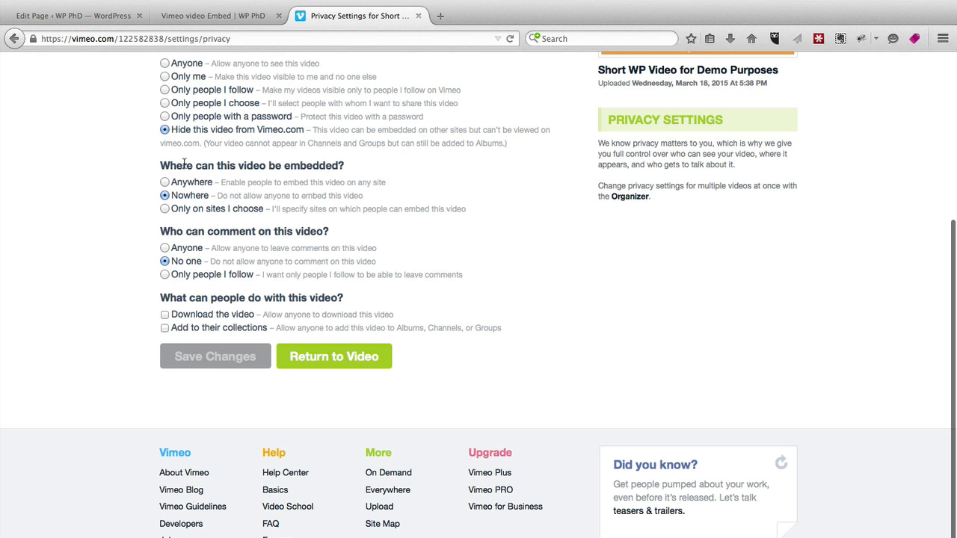
{"action": "left_click", "coordinate": [164, 210]}
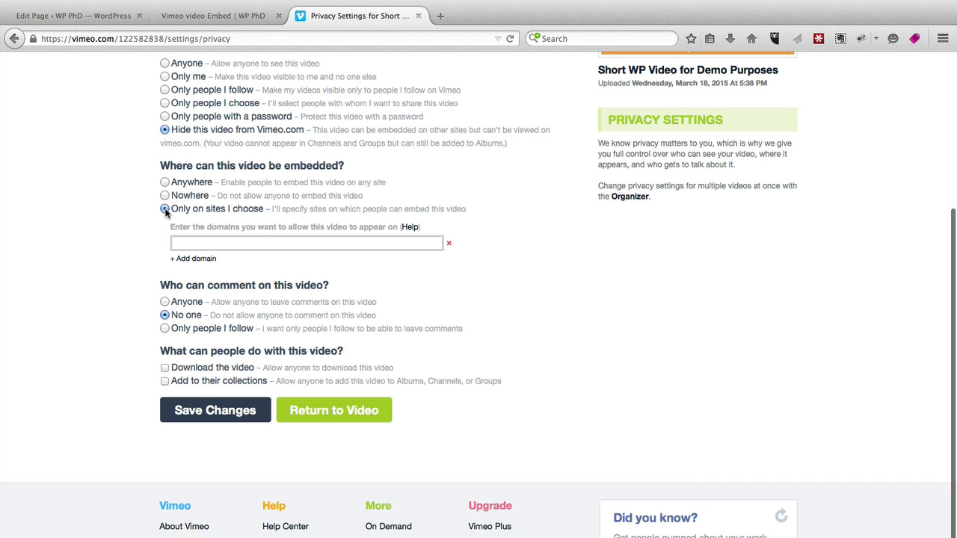
{"action": "left_click", "coordinate": [202, 244]}
{"action": "type", "text": "htt"}
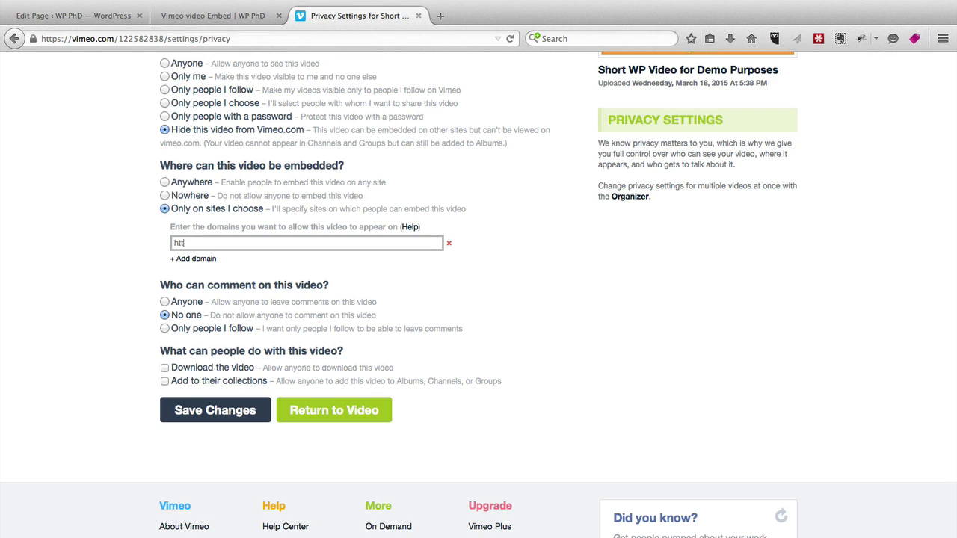
{"action": "type", "text": "p://wp-phd.com"}
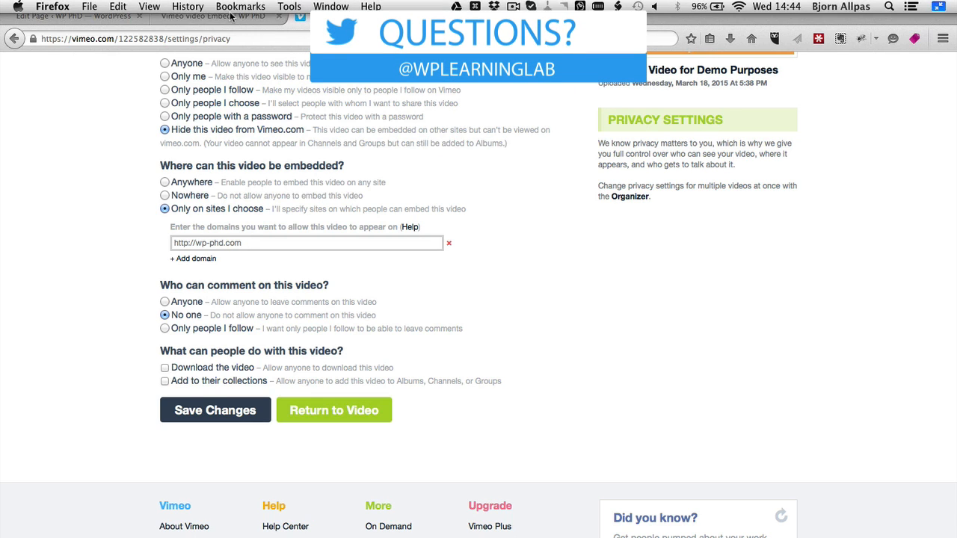
- Recheck the embedded video on the WordPress page, then save the Vimeo video's privacy settings
{"action": "left_click", "coordinate": [227, 19]}
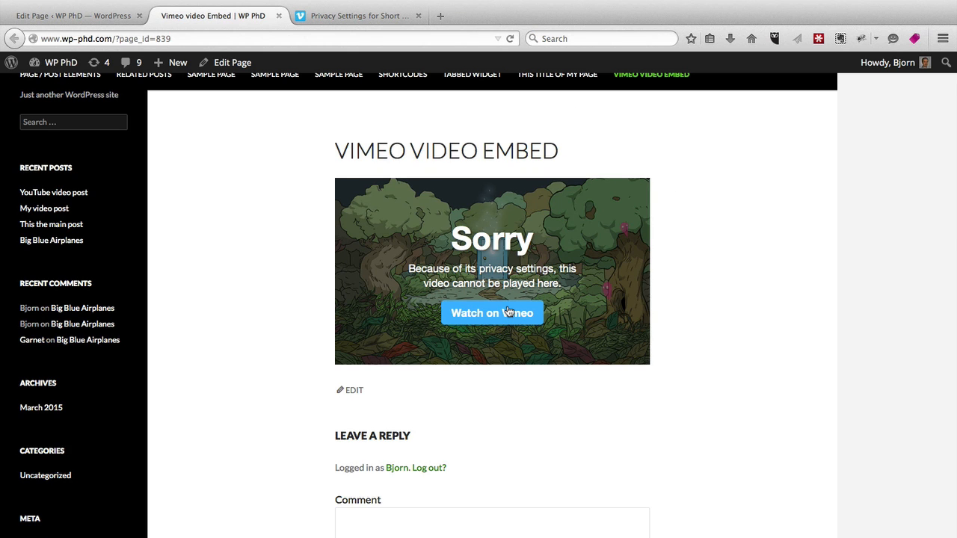
{"action": "left_click", "coordinate": [365, 18]}
{"action": "scroll", "coordinate": [143, 315], "scroll_direction": "down", "scroll_amount": 2}
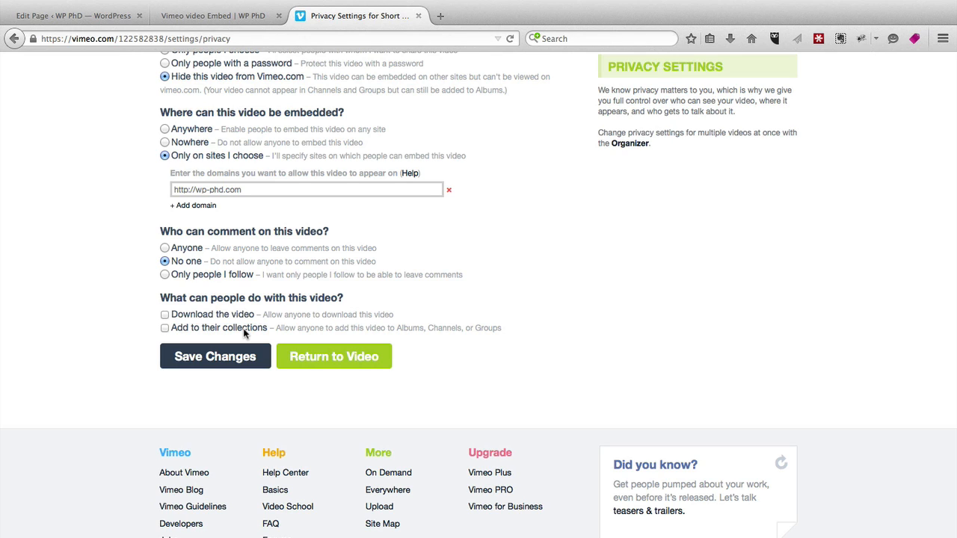
{"action": "left_click", "coordinate": [218, 359]}
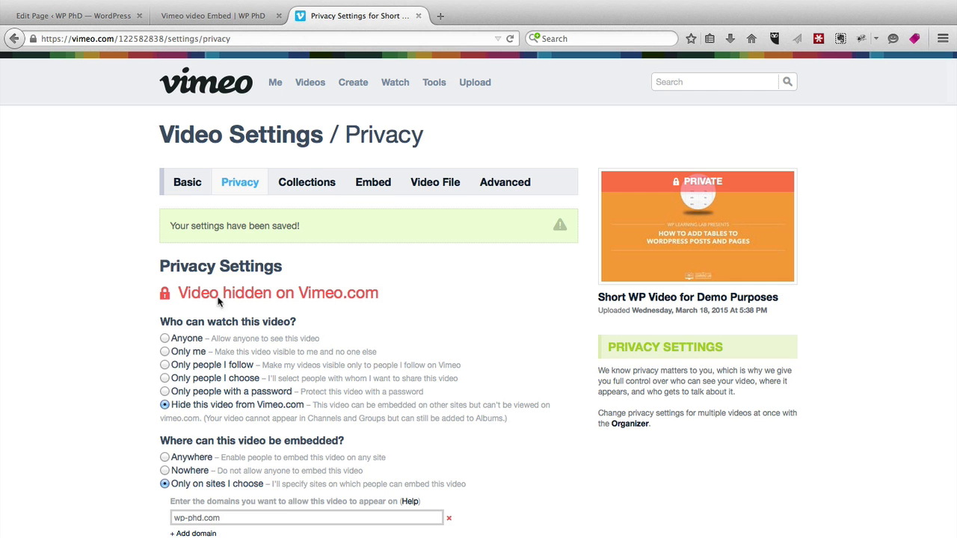
- Reload the WordPress page "Vimeo video Embed" and test the embedded video by playing and pausing it
{"action": "left_click", "coordinate": [222, 18]}
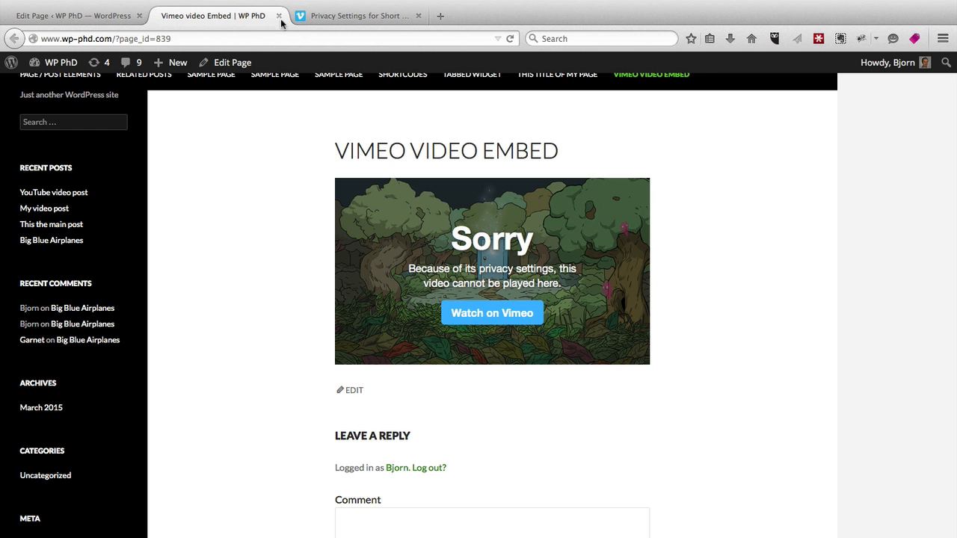
{"action": "left_click", "coordinate": [510, 38]}
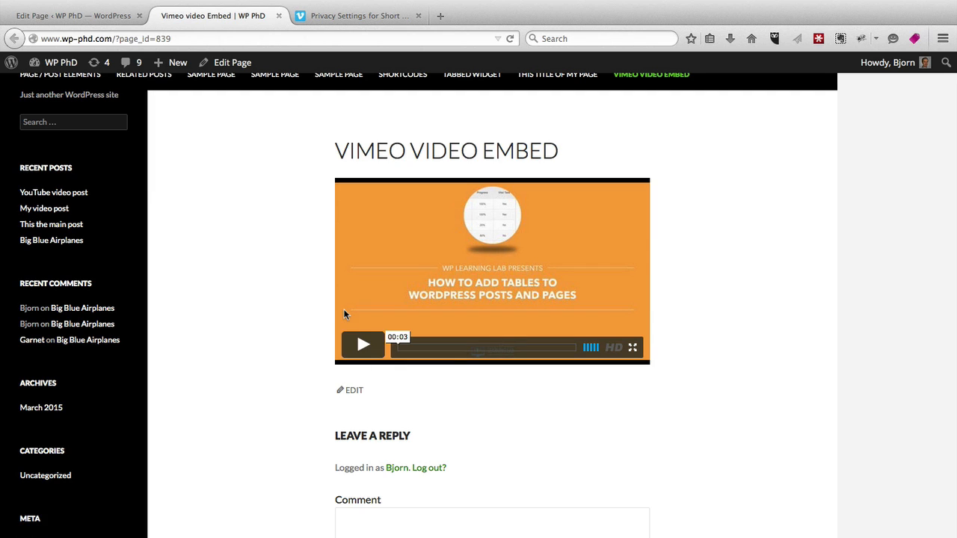
{"action": "left_click", "coordinate": [360, 344]}
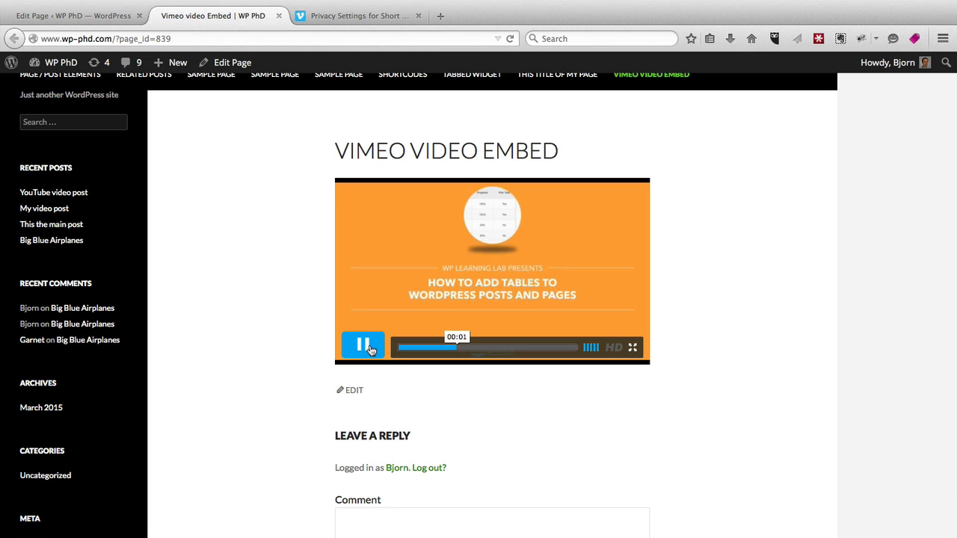
{"action": "left_click", "coordinate": [367, 347]}
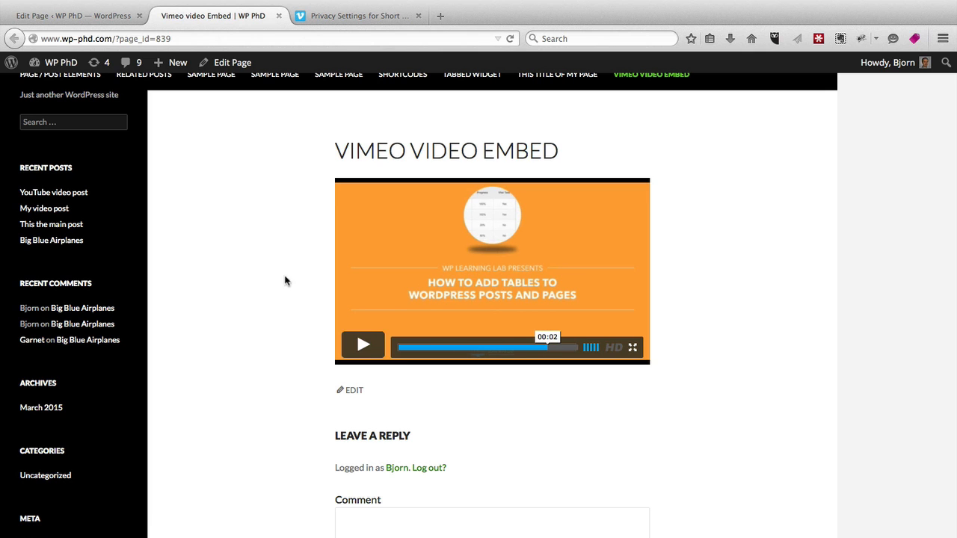
- Open the Vimeo video's file settings and examine the options for replacing, upgrading and deleting the video
{"action": "left_click", "coordinate": [345, 16]}
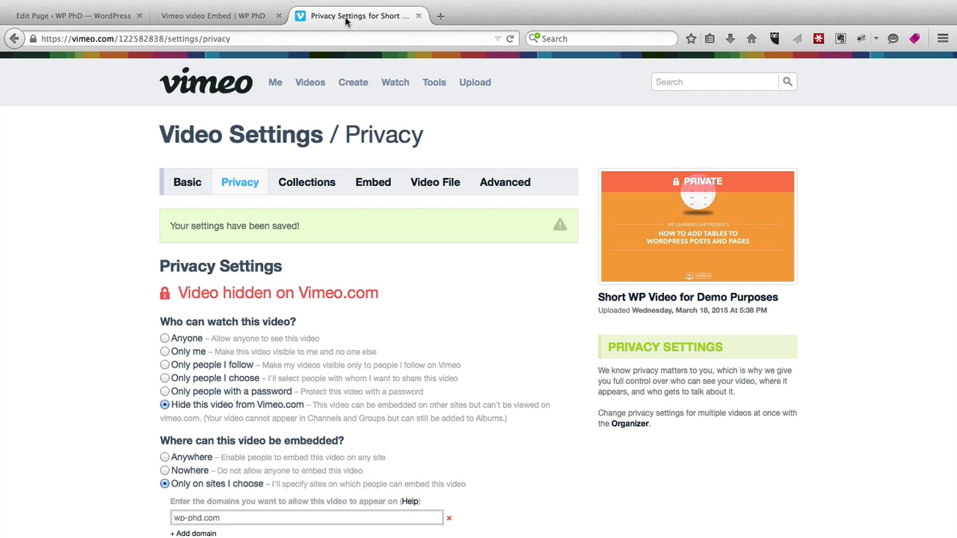
{"action": "left_click", "coordinate": [441, 187]}
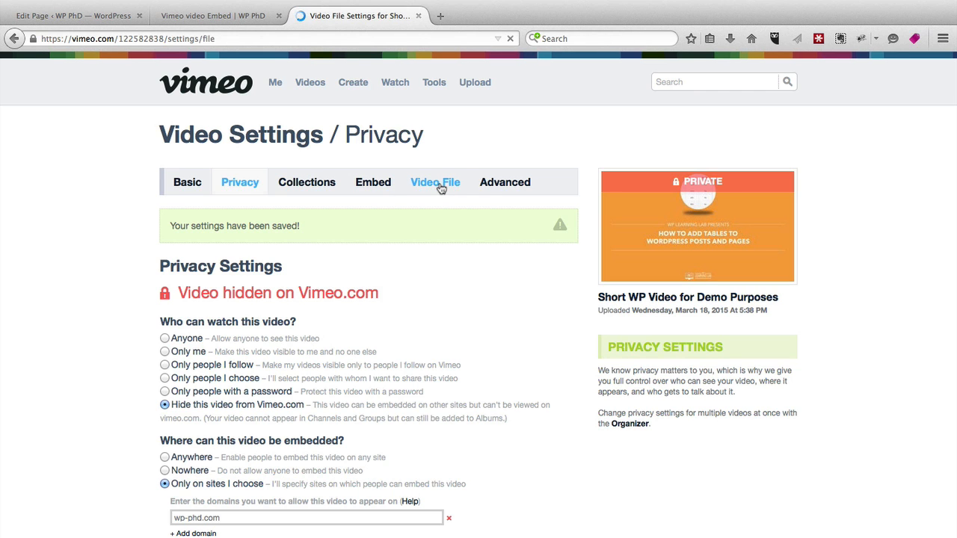
{"action": "scroll", "coordinate": [115, 292], "scroll_direction": "down", "scroll_amount": 2}
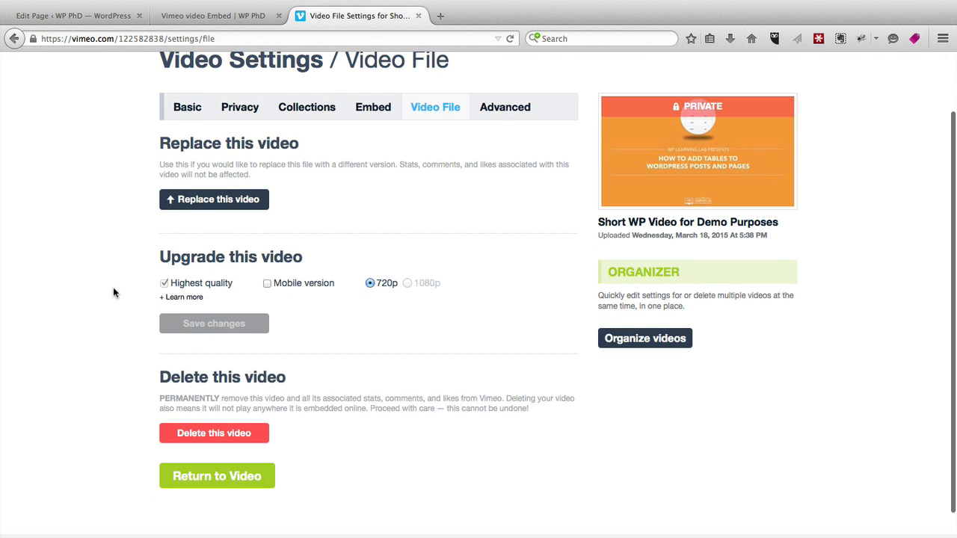